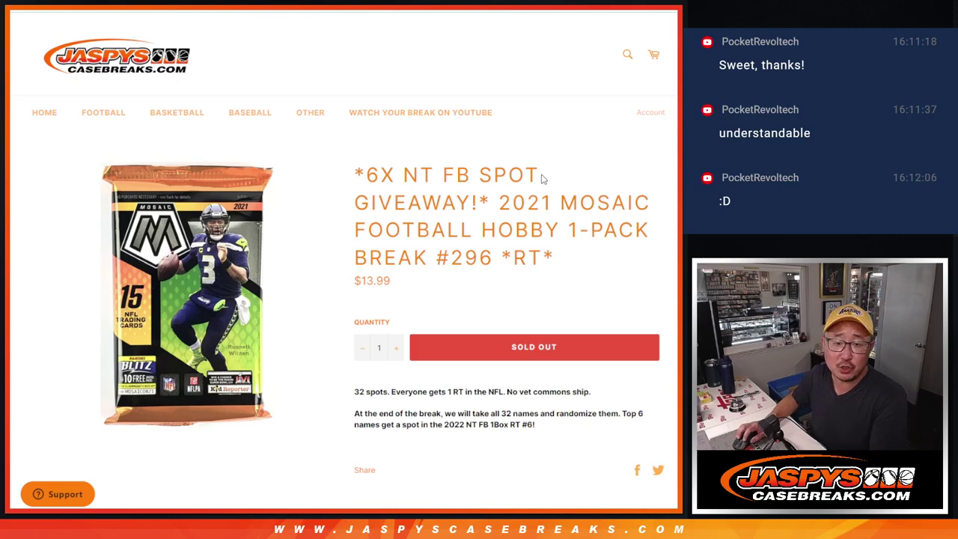
Highlight the break name and 'NT FB' in the product title, then clear the highlights.
drag(499, 201, 577, 268)
click(576, 270)
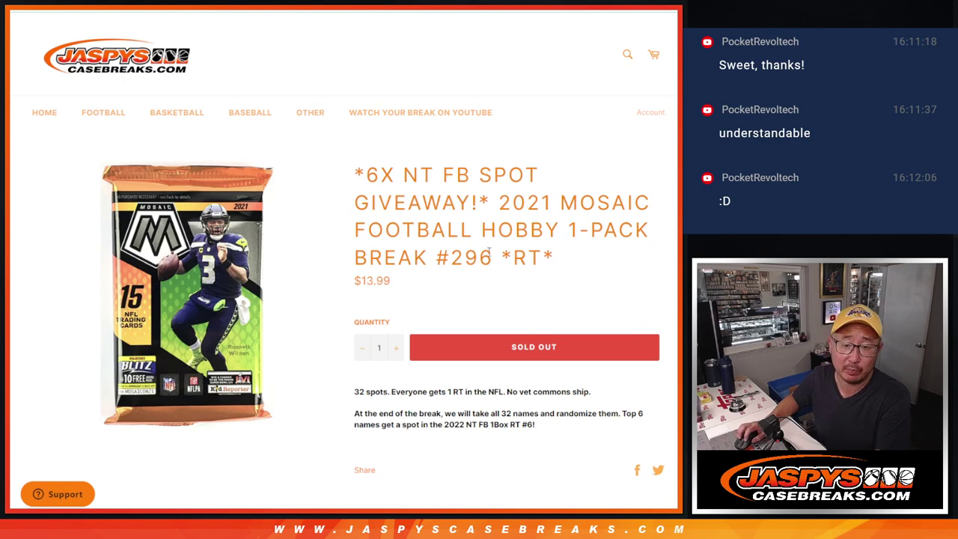
drag(402, 174, 471, 174)
click(474, 179)
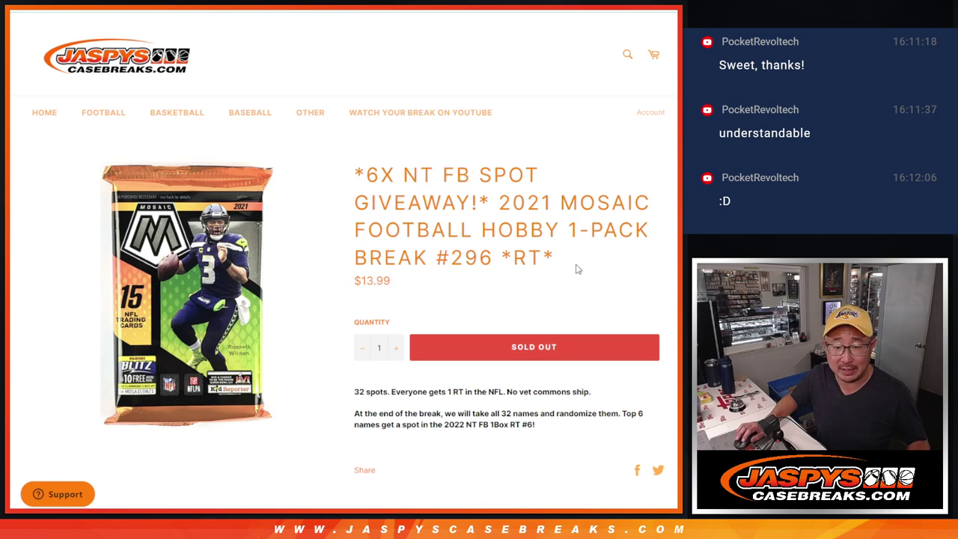
Bring up the names List Randomizer and scroll through the entered names.
key(ctrl+Tab)
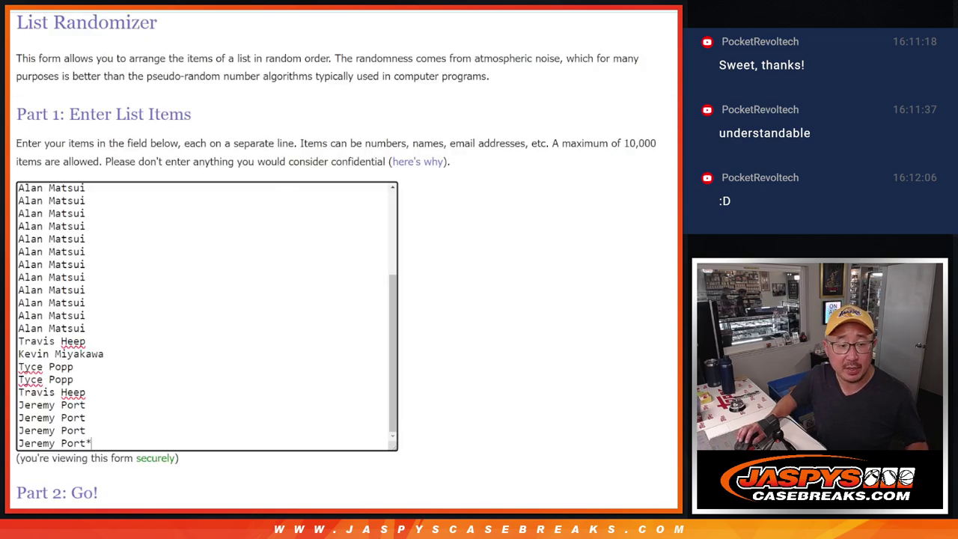
scroll(288, 291, up, 2)
scroll(287, 291, down, 2)
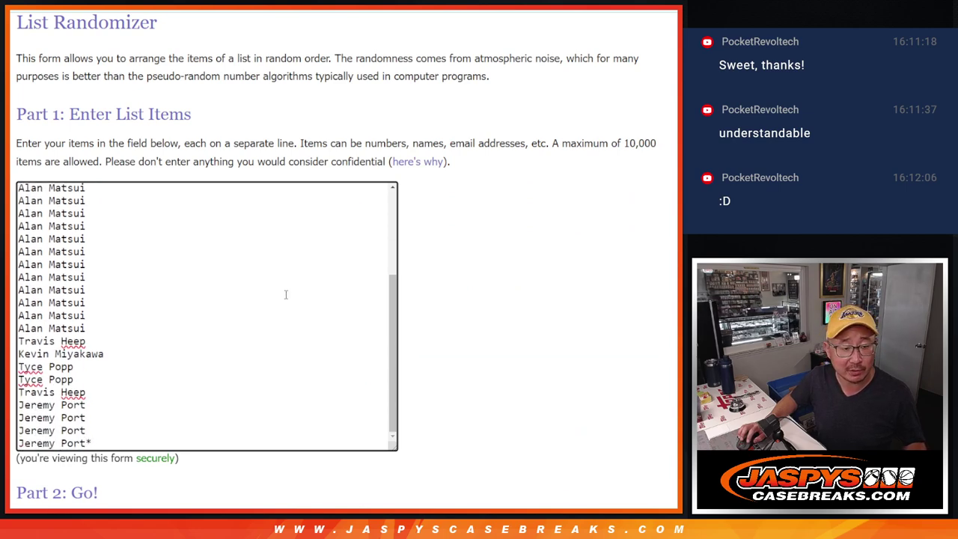
scroll(285, 294, up, 2)
scroll(285, 295, down, 2)
scroll(285, 294, up, 2)
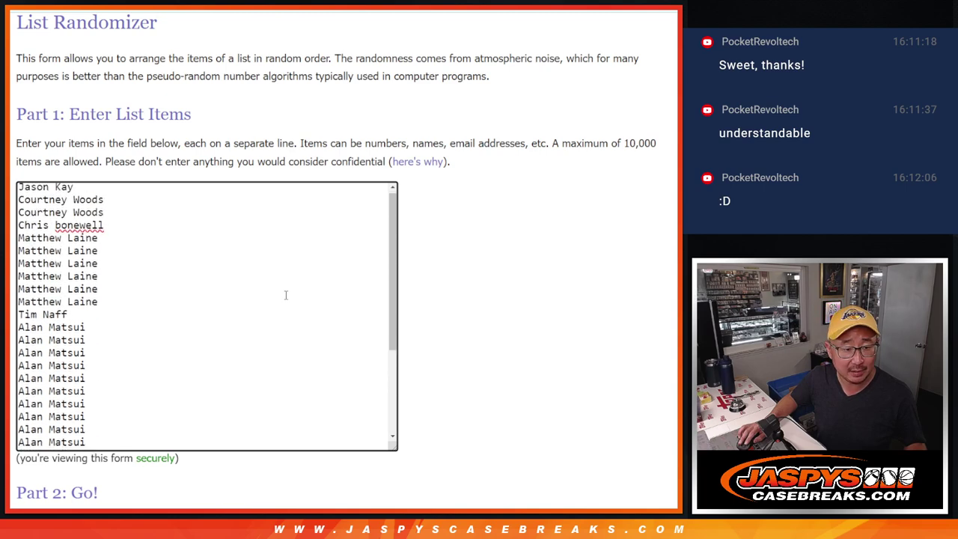
scroll(286, 295, down, 2)
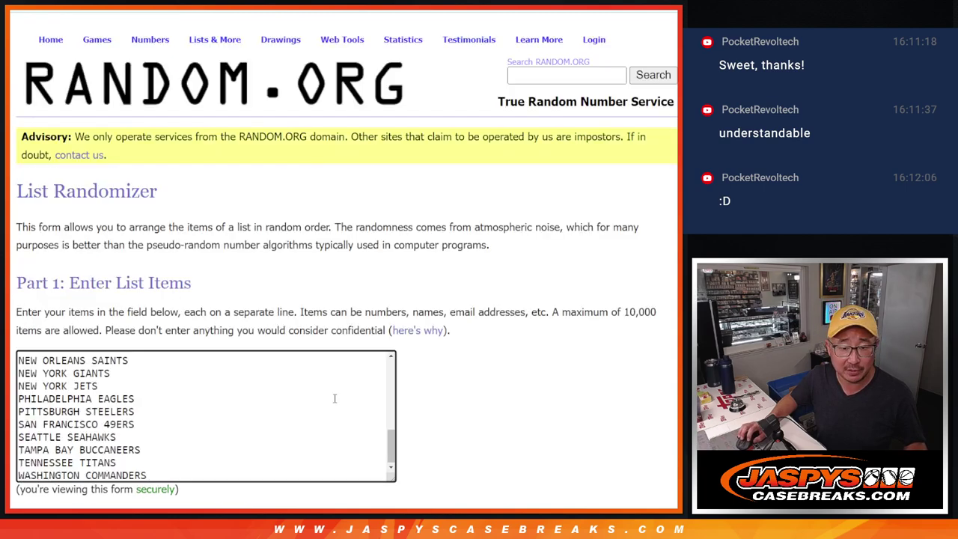
scroll(335, 399, up, 4)
scroll(344, 417, down, 4)
scroll(345, 420, up, 5)
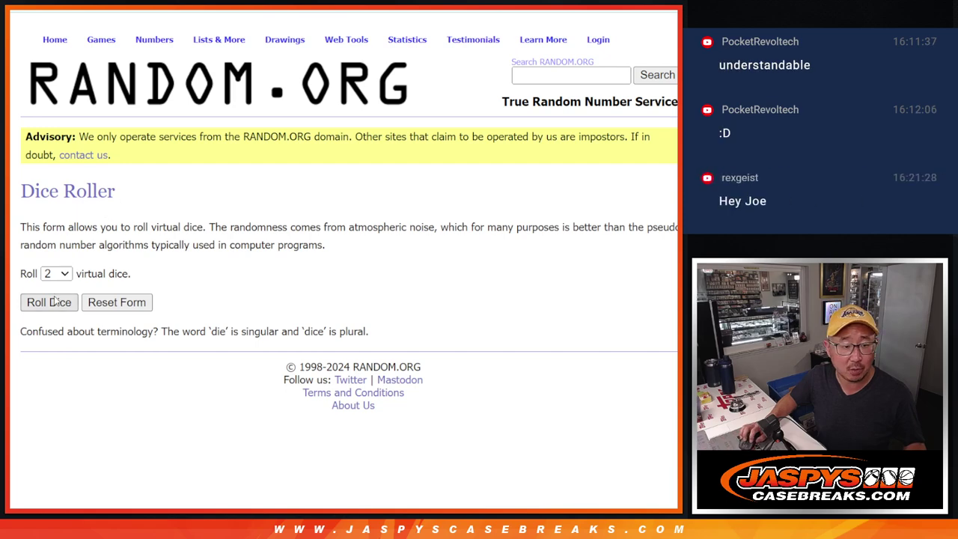
Roll two dice for a total of 7 and shuffle the 32-name list seven times.
click(55, 303)
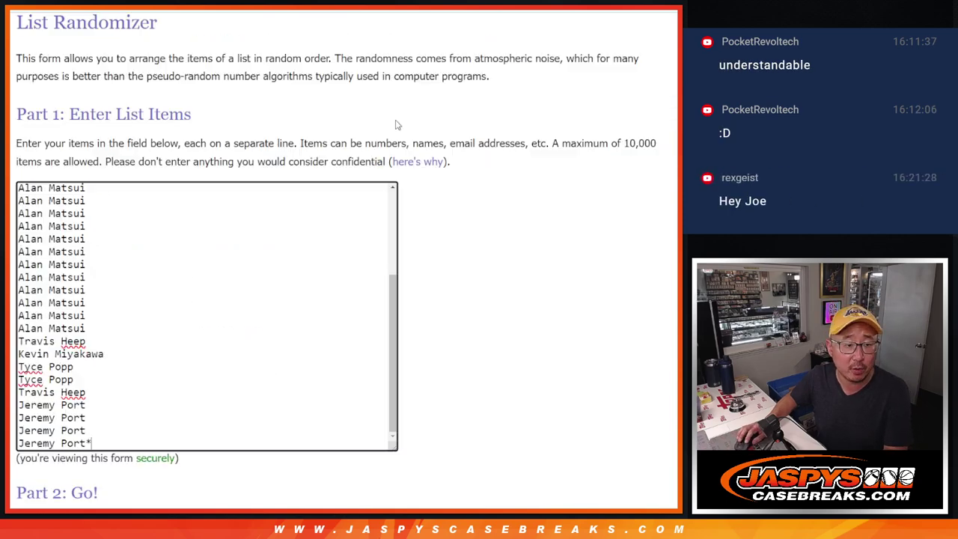
scroll(73, 433, down, 2)
click(49, 413)
scroll(45, 415, down, 5)
click(37, 414)
scroll(36, 418, down, 5)
click(37, 414)
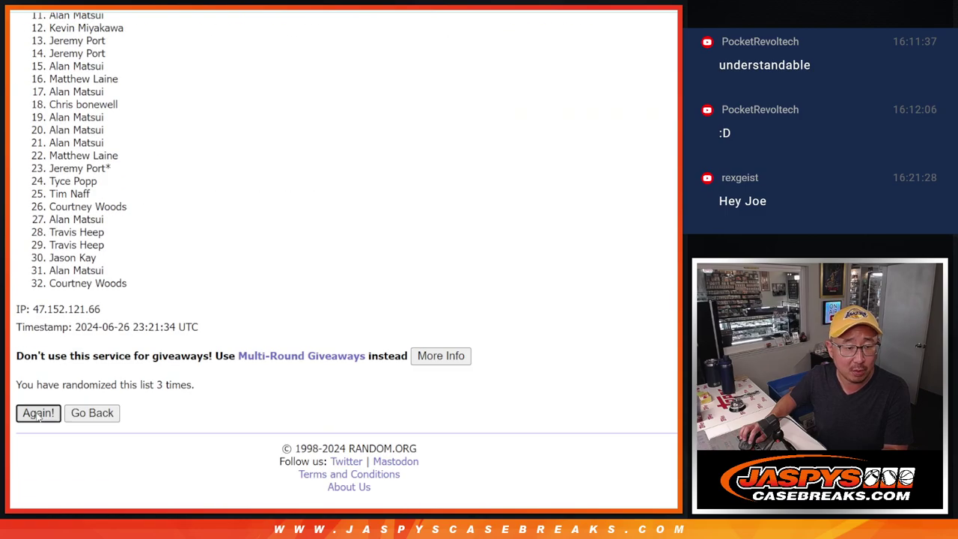
click(37, 414)
click(38, 413)
click(37, 413)
click(36, 414)
Select the whole shuffled names list for copying.
scroll(267, 299, up, 3)
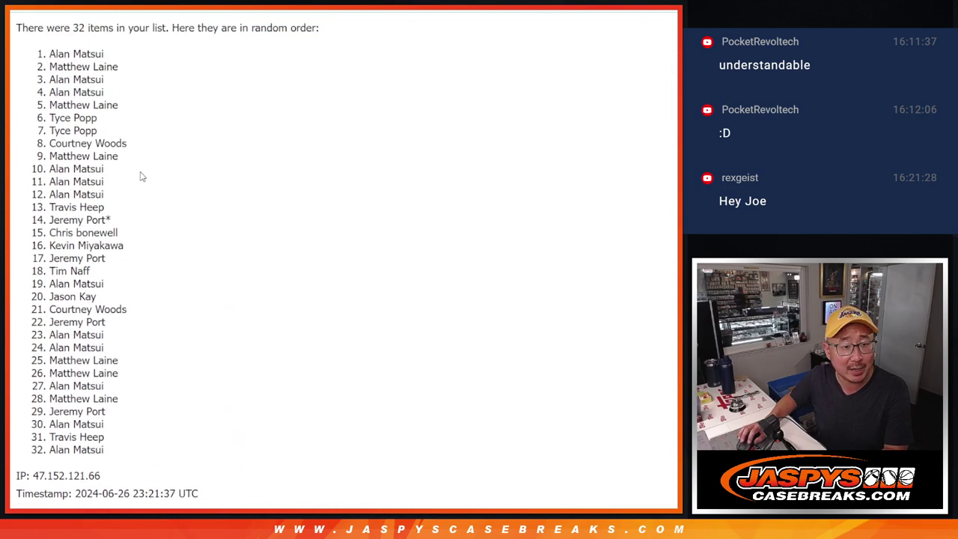
drag(51, 57, 140, 419)
key(ctrl+c)
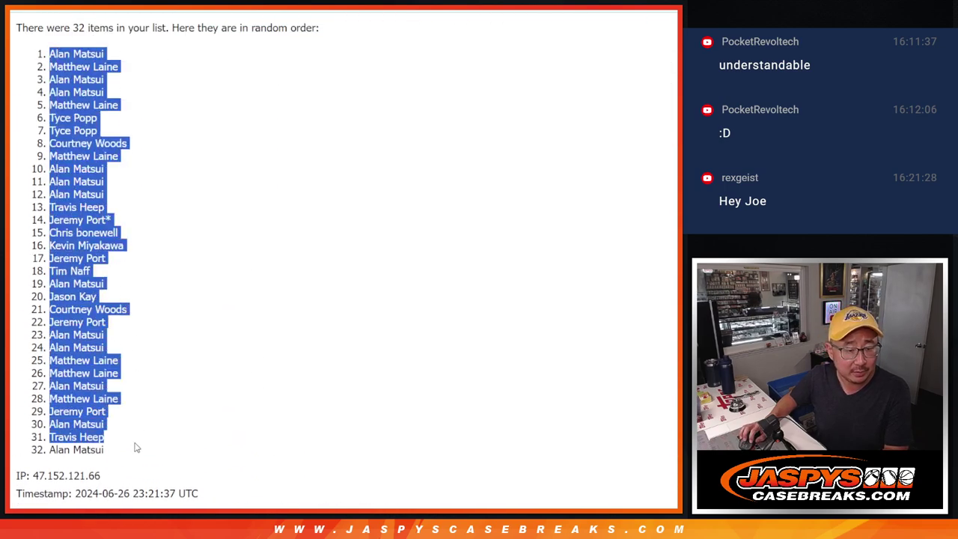
scroll(222, 405, down, 2)
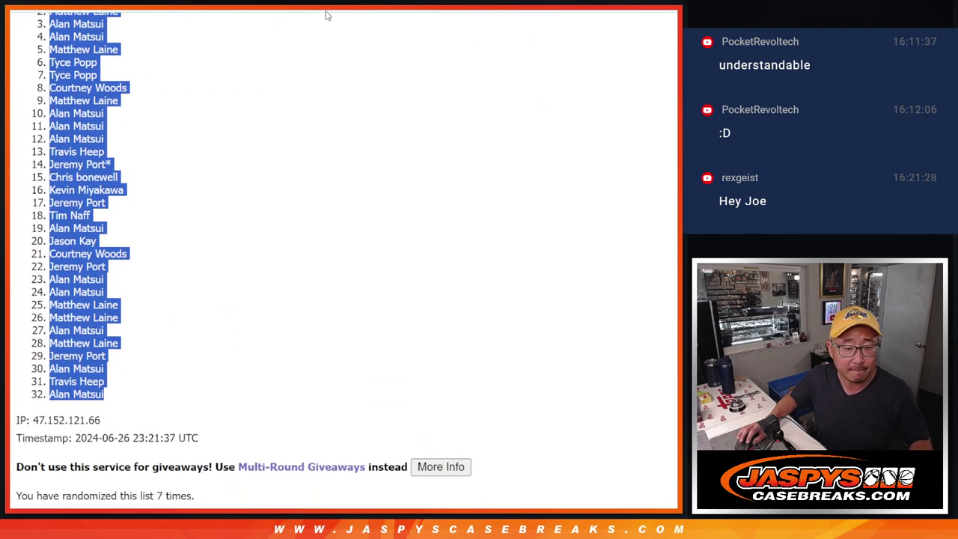
Paste the shuffled names into column A of the spreadsheet.
key(alt+Tab)
key(ctrl+v)
key(alt+Tab)
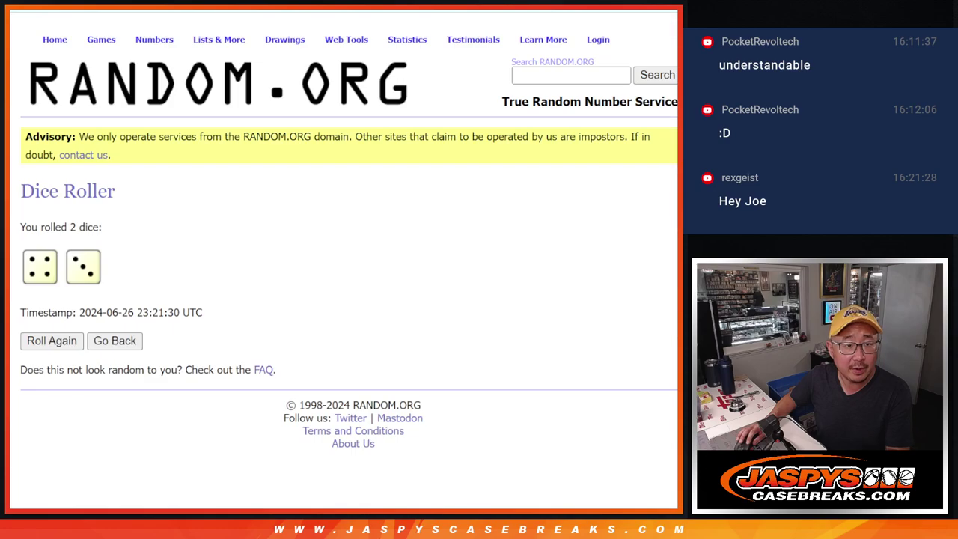
Randomize the list of 32 NFL teams seven times.
key(ctrl+Tab)
scroll(96, 437, down, 3)
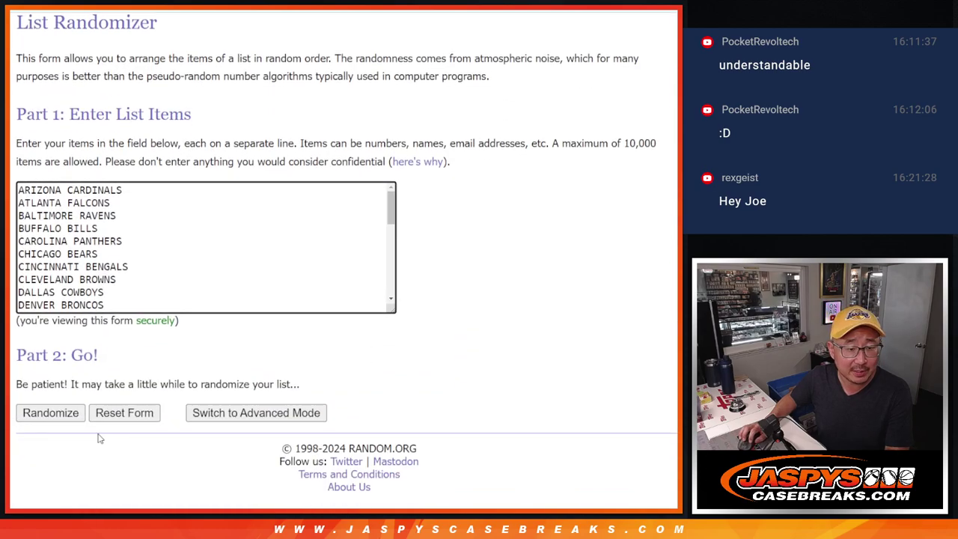
click(41, 415)
scroll(41, 417, down, 5)
click(38, 413)
scroll(41, 417, down, 5)
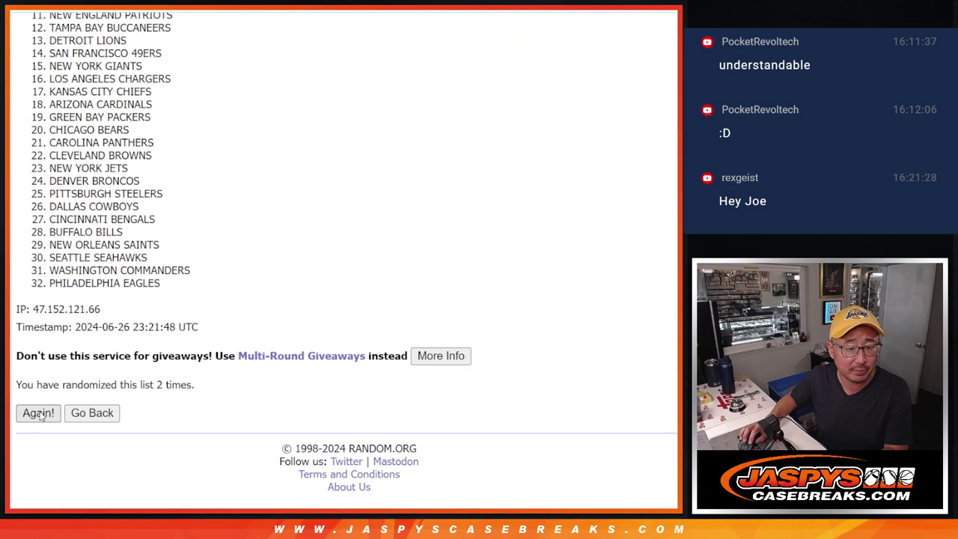
click(39, 413)
scroll(41, 417, down, 5)
click(39, 413)
scroll(41, 417, down, 5)
click(38, 413)
scroll(41, 416, down, 5)
click(38, 413)
scroll(41, 417, down, 3)
scroll(39, 416, down, 2)
click(39, 416)
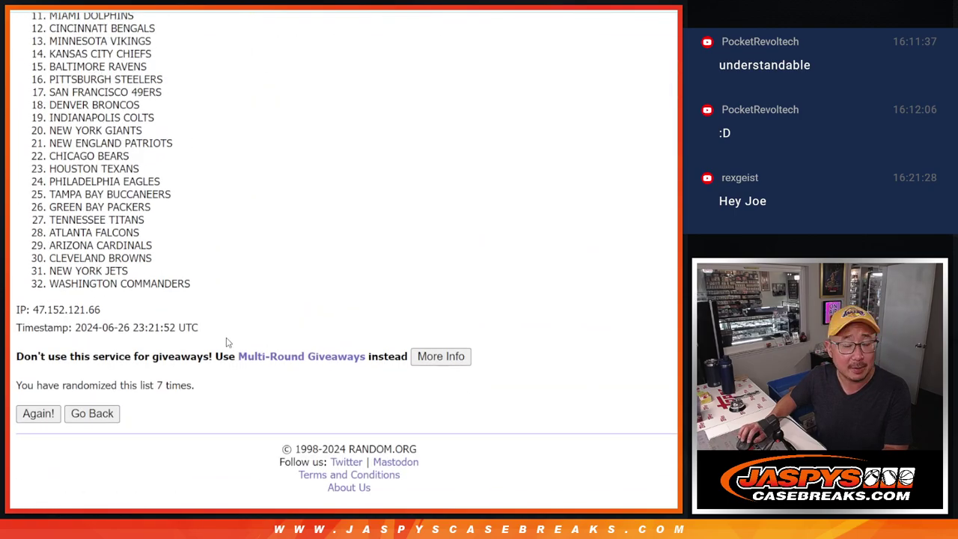
Select the whole shuffled team list, starting with DETROIT LIONS.
scroll(228, 342, up, 2)
scroll(92, 154, up, 2)
drag(49, 60, 192, 449)
key(ctrl+c)
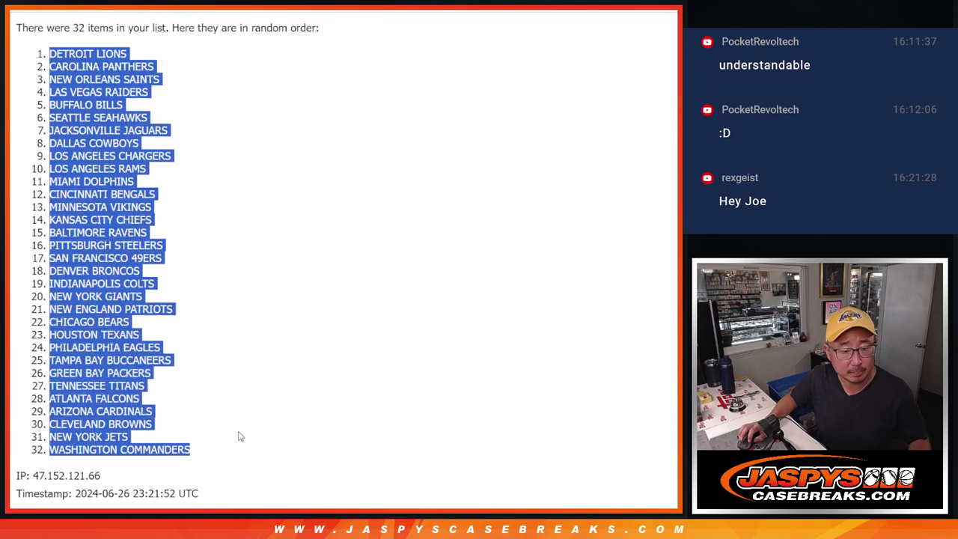
scroll(262, 424, down, 2)
Paste the shuffled teams into column B, starting at B1.
key(alt+Tab)
click(120, 112)
key(ctrl+v)
Set the whole sheet to Zen Antique font, zoom to 150%, and auto-fit columns A and B.
click(21, 98)
click(278, 60)
click(310, 171)
click(338, 60)
click(128, 60)
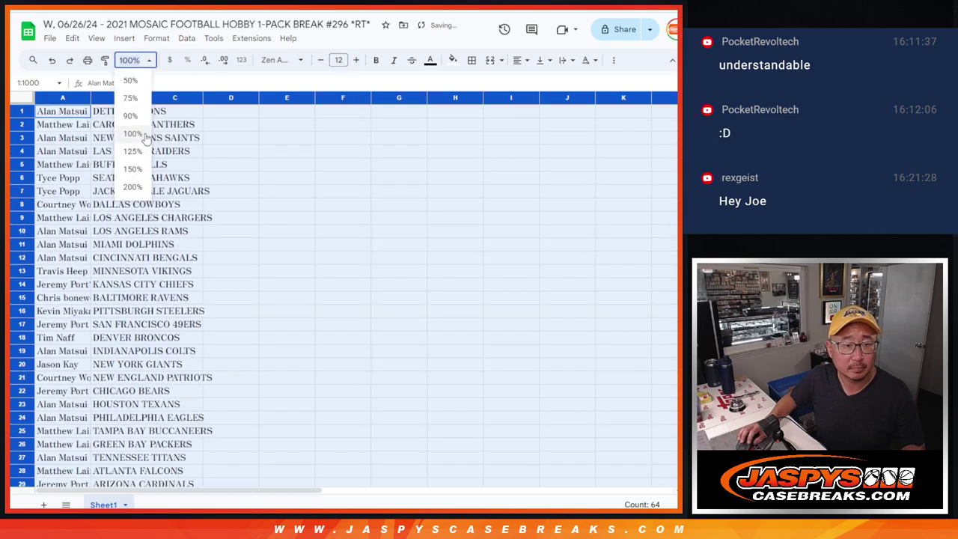
click(136, 169)
double_click(131, 100)
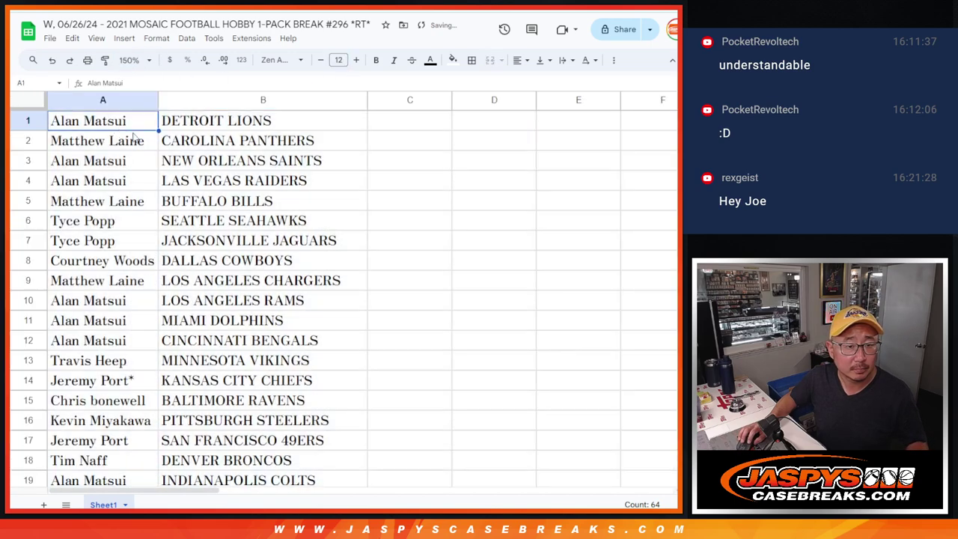
Select the name–team table in two halves, rows 1–16 and rows 17–32.
shift+click(243, 419)
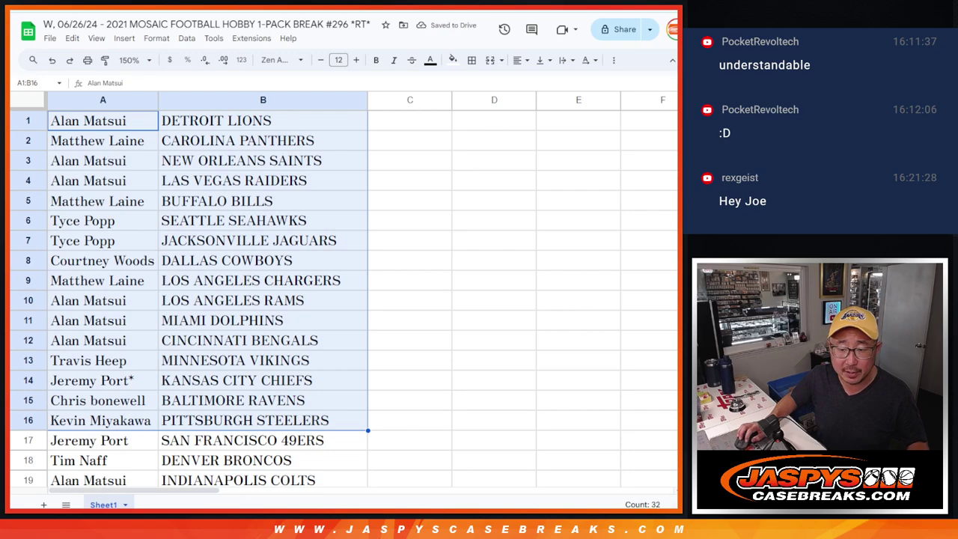
scroll(334, 324, down, 5)
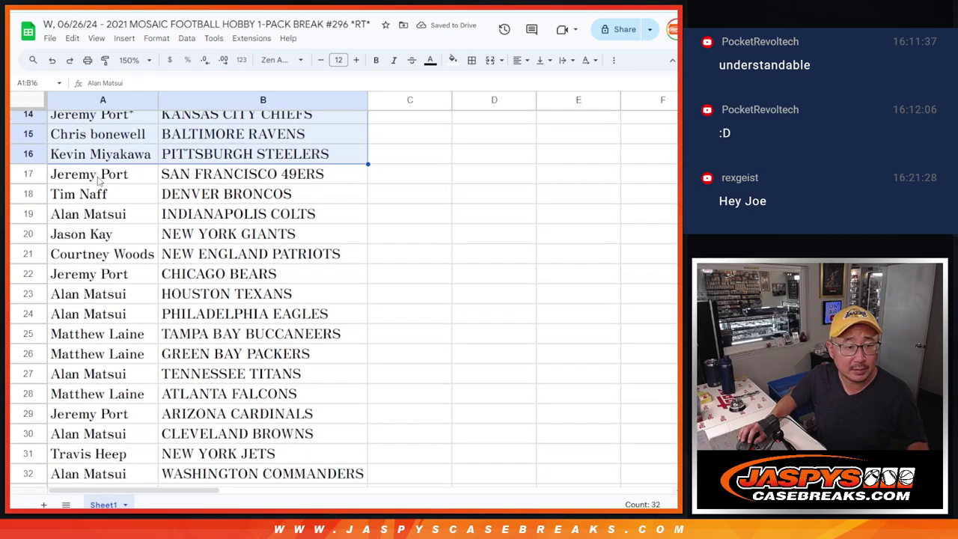
click(99, 181)
shift+click(264, 480)
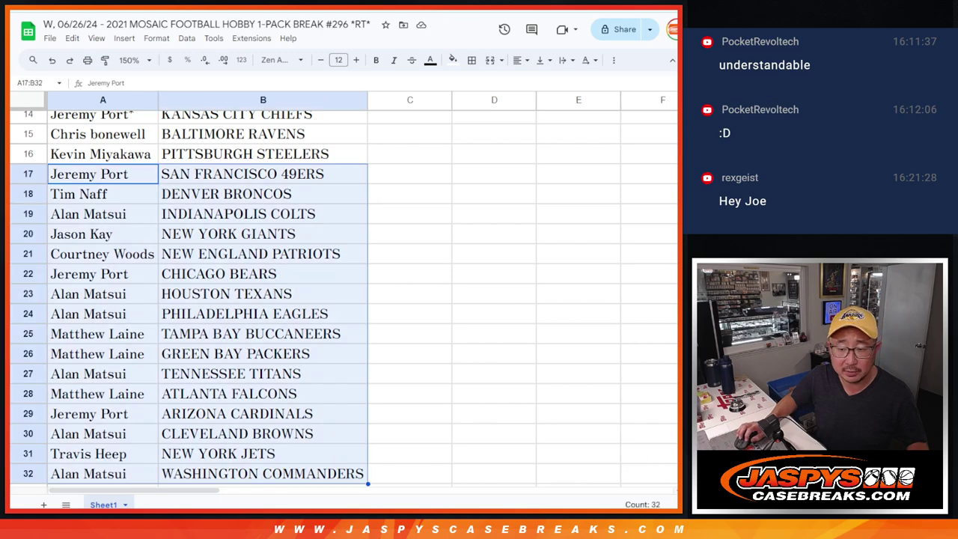
scroll(335, 299, up, 5)
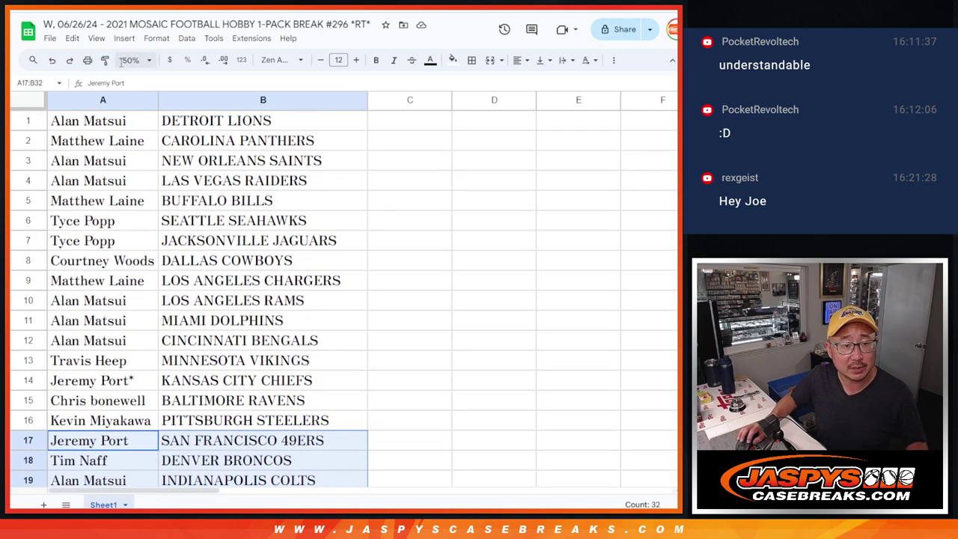
Zoom out to 75% and sort the sheet A to Z by the team column B.
click(133, 60)
click(131, 99)
click(133, 96)
right_click(133, 96)
click(172, 332)
Apply all borders to the name–team table A1:B32.
drag(75, 111, 188, 417)
click(472, 60)
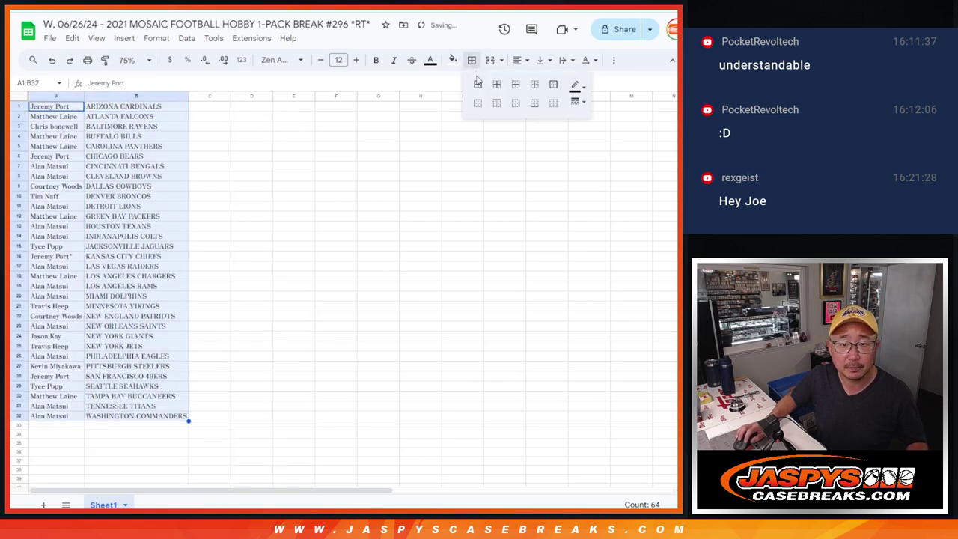
click(477, 84)
In print settings, choose portrait orientation with a workbook title header, preview it, then close.
click(87, 59)
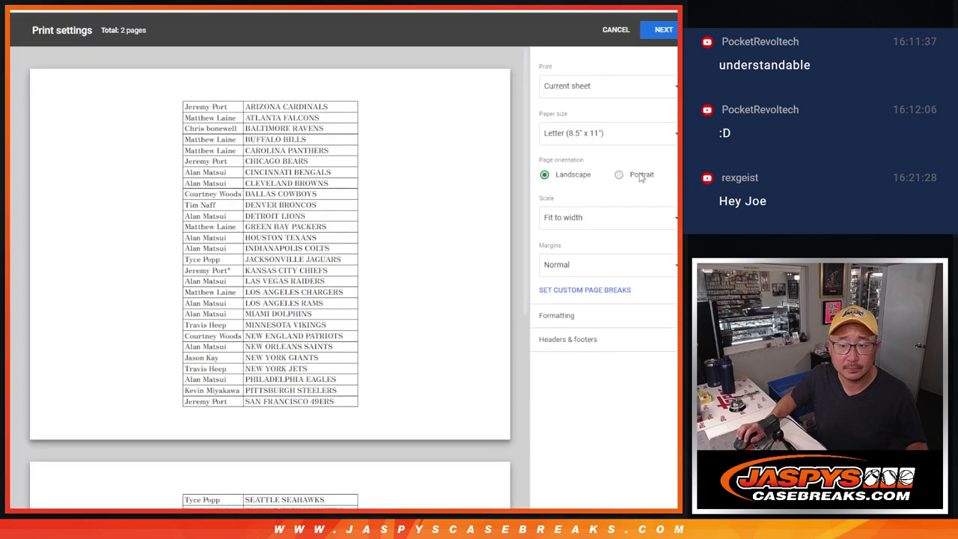
click(615, 175)
click(577, 339)
click(570, 382)
click(663, 30)
key(Return)
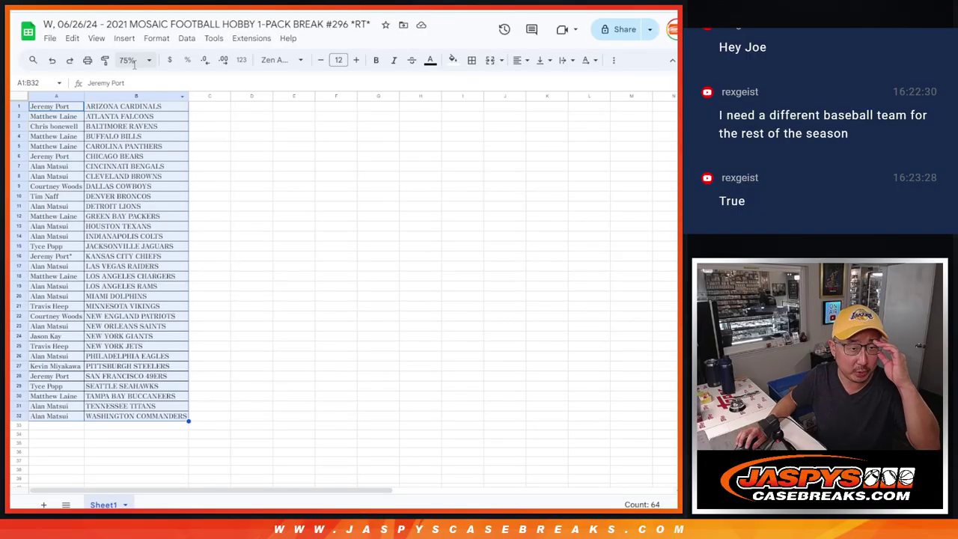
Zoom the sheet to 88% and select the names in A1:A32.
click(134, 62)
text(88)
key(Return)
click(85, 111)
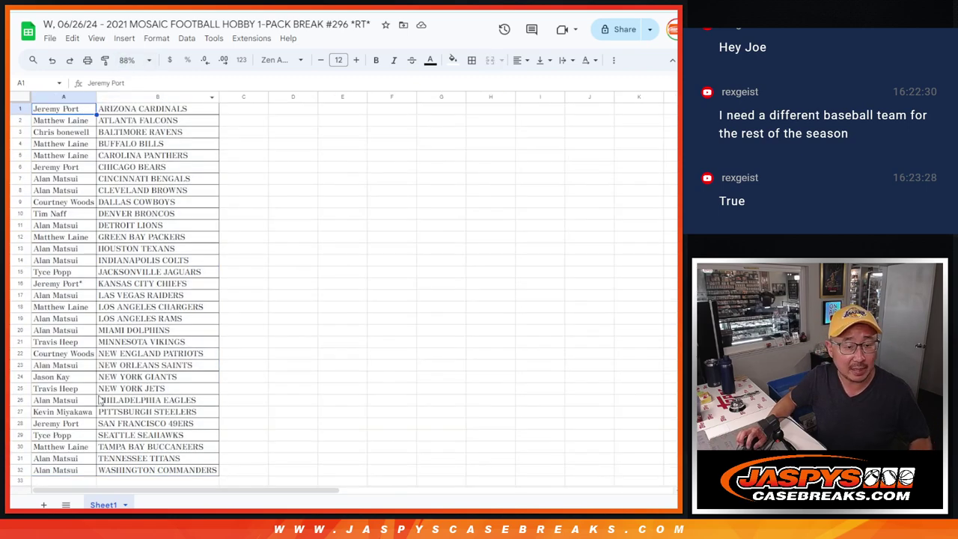
shift+click(91, 470)
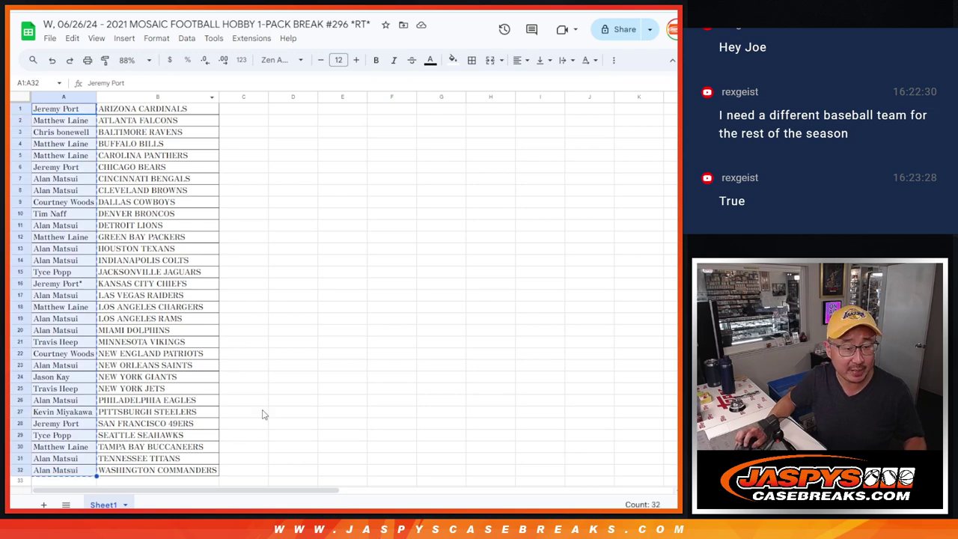
Paste the 32 names into the RANDOM.ORG list box and roll two dice, getting 4 and 4.
key(alt+Tab)
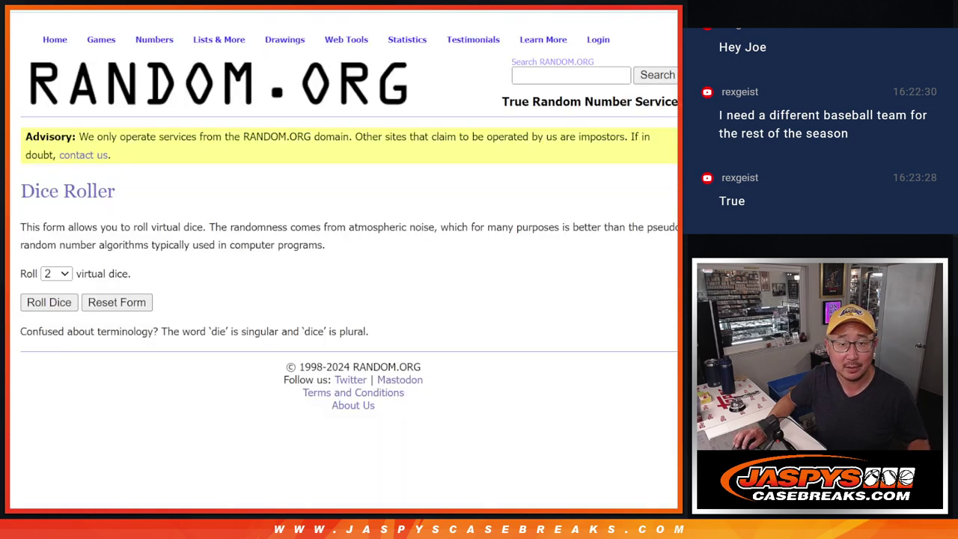
key(ctrl+Tab)
click(302, 453)
key(ctrl+v)
scroll(341, 430, up, 3)
key(ctrl+shift+Tab)
click(43, 303)
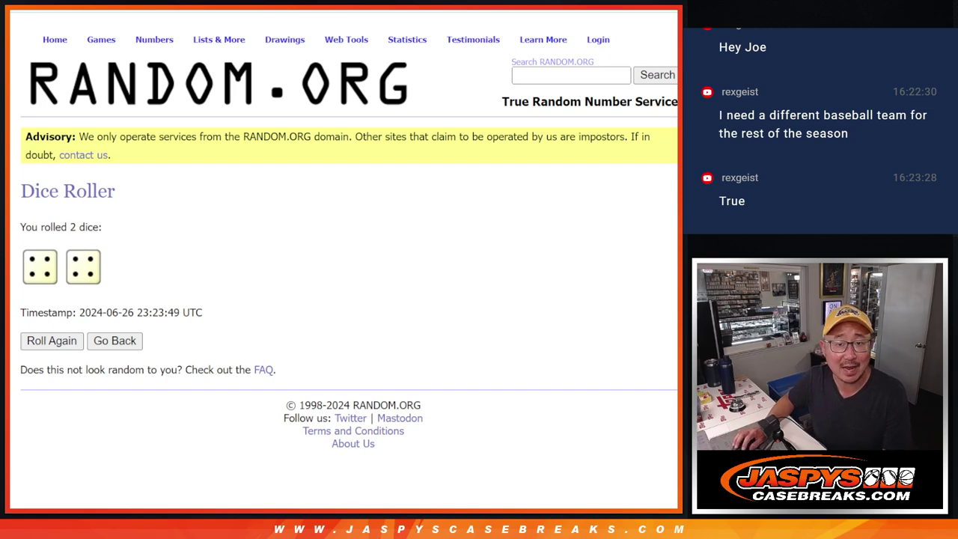
Randomize the 32-name list eight times to match the dice total of 8.
key(ctrl+Tab)
scroll(134, 373, down, 3)
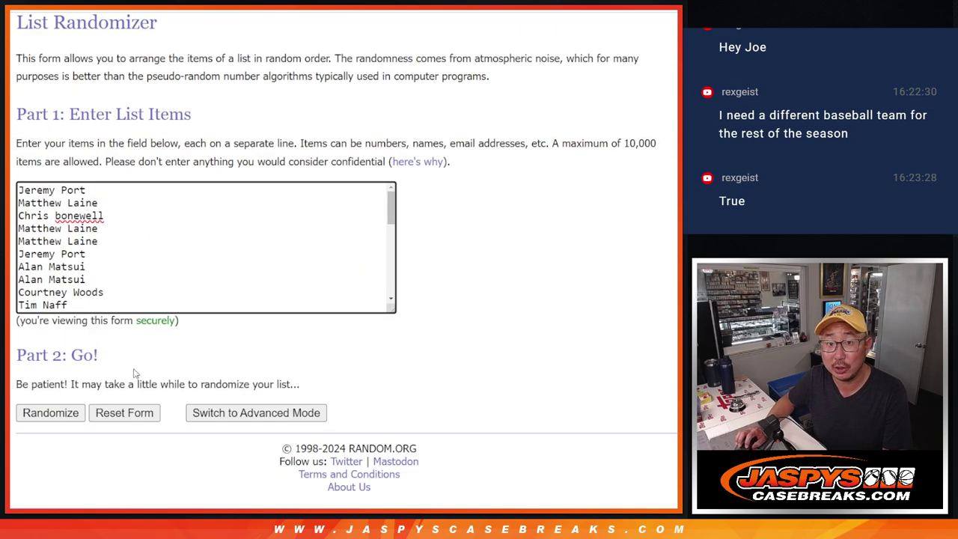
click(40, 414)
scroll(38, 415, down, 5)
click(38, 414)
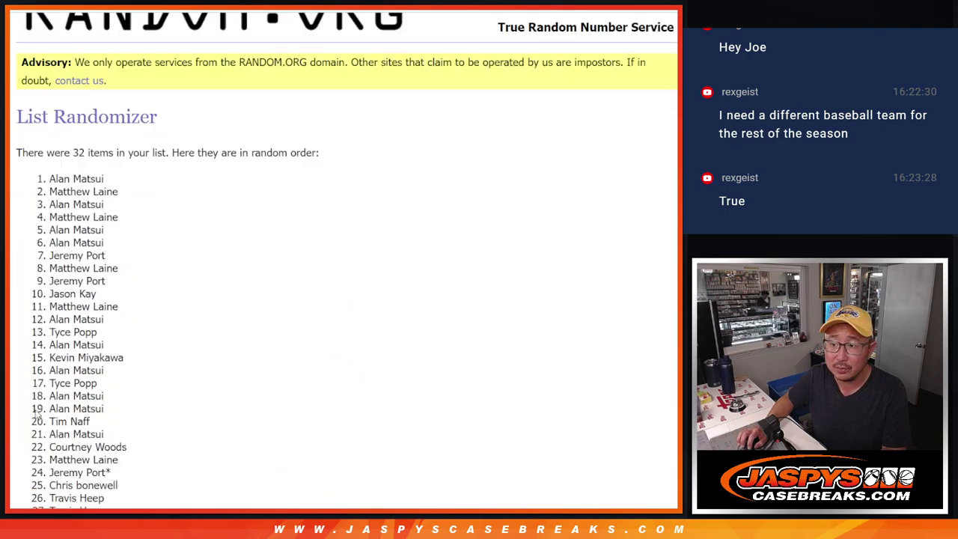
click(38, 414)
click(38, 414)
click(39, 414)
click(38, 414)
click(38, 413)
key(Return)
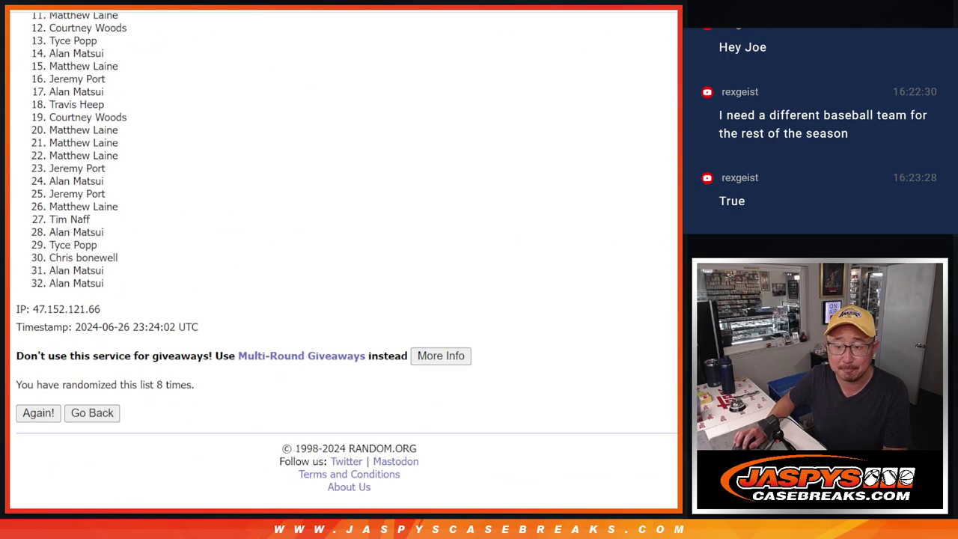
scroll(345, 262, up, 1)
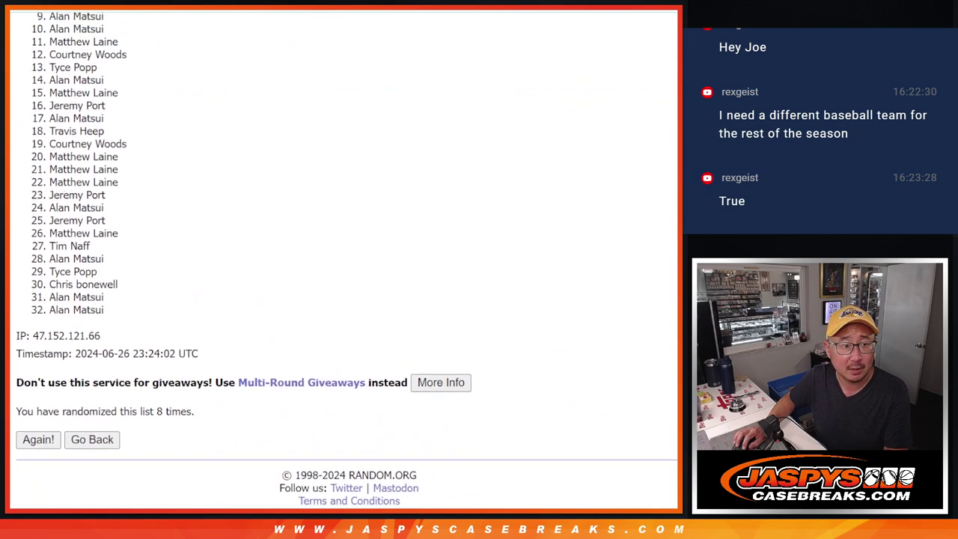
Scroll to the top of the final shuffled list and highlight names 1 through 6.
scroll(676, 217, up, 1)
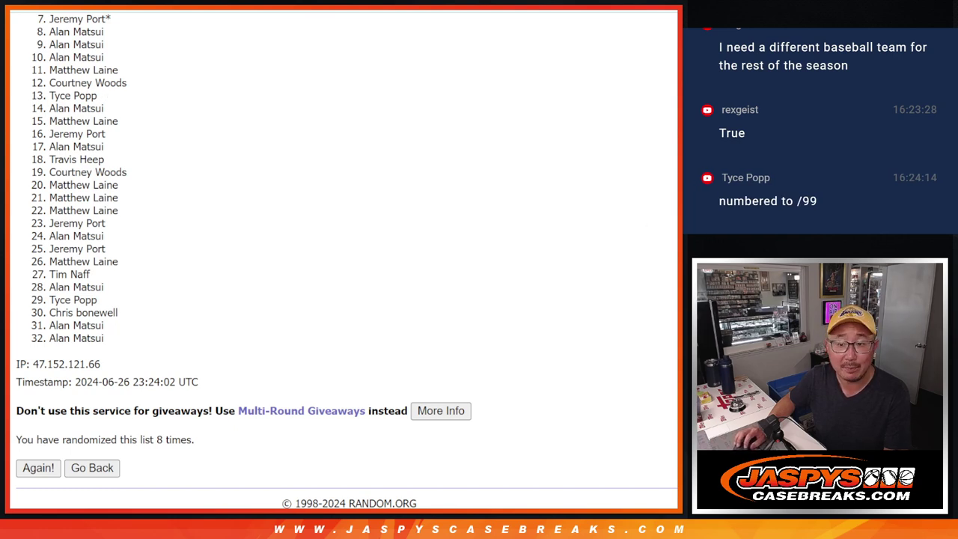
scroll(344, 258, up, 1)
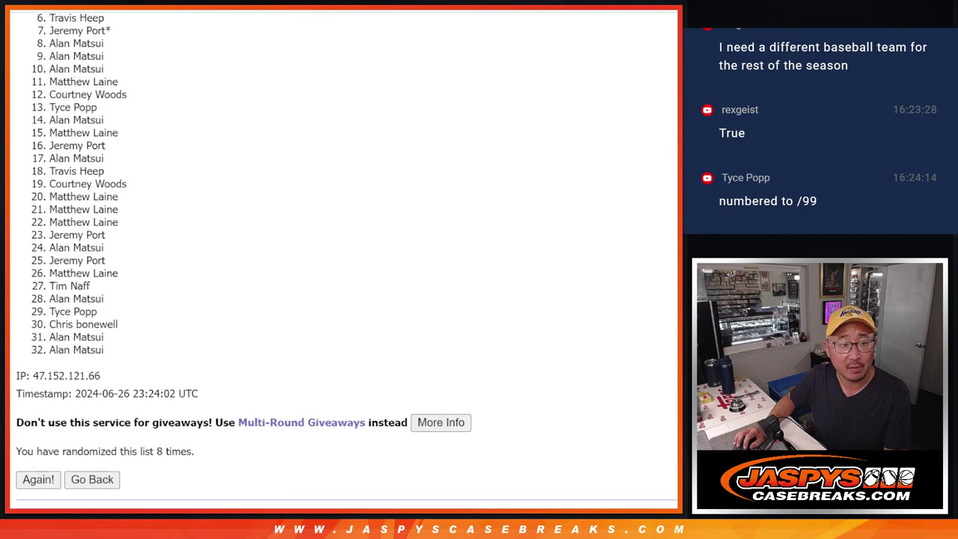
scroll(344, 258, up, 1)
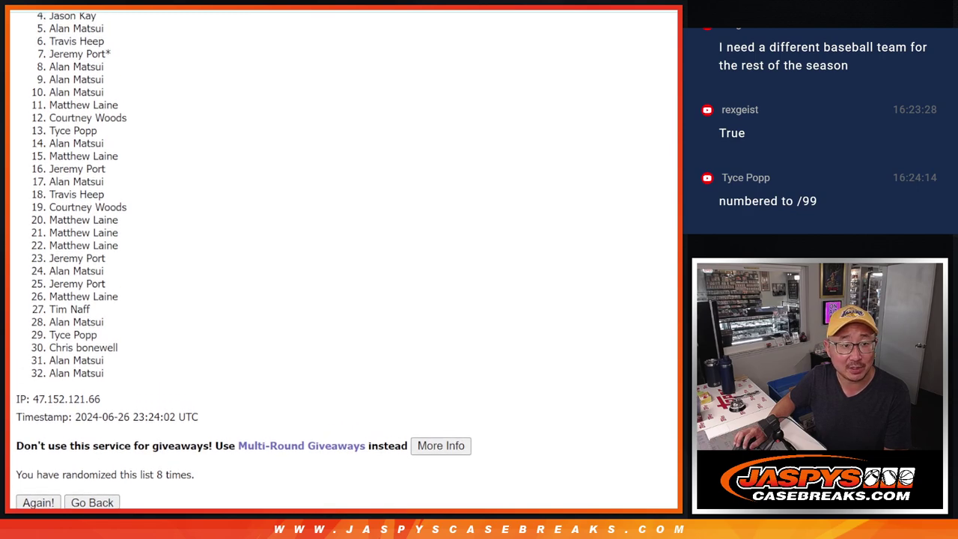
scroll(342, 258, up, 1)
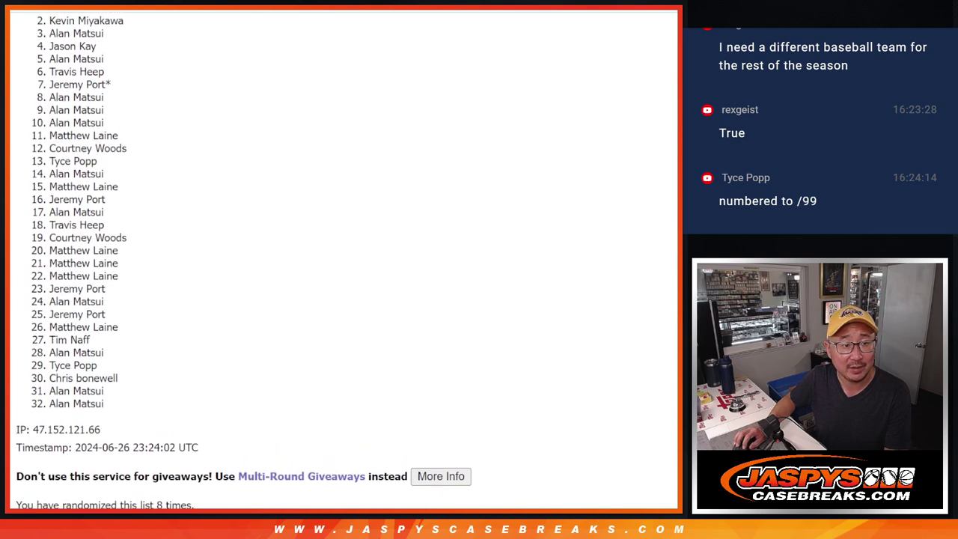
scroll(180, 66, up, 1)
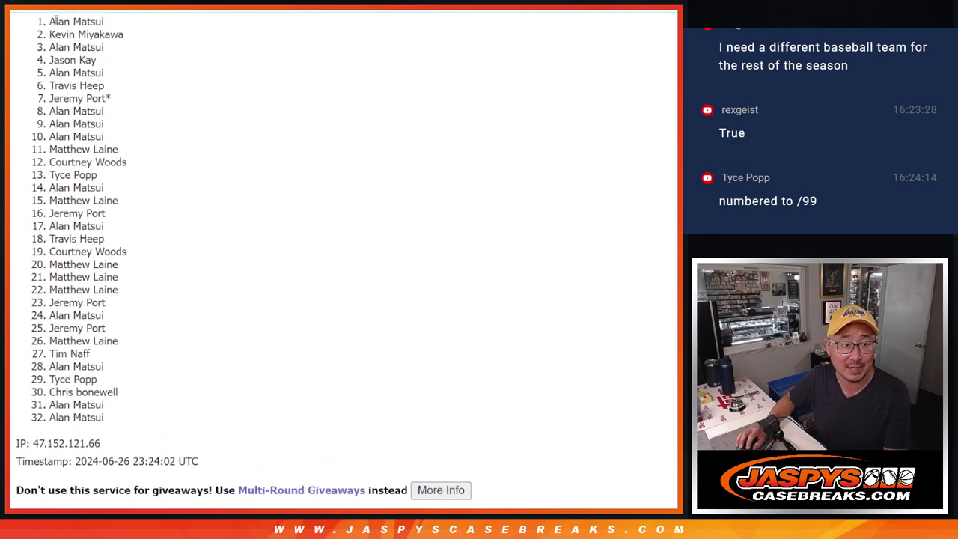
mouse_move(49, 21)
mouse_down()
mouse_move(108, 49)
mouse_move(118, 87)
mouse_up()
scroll(235, 149, down, 2)
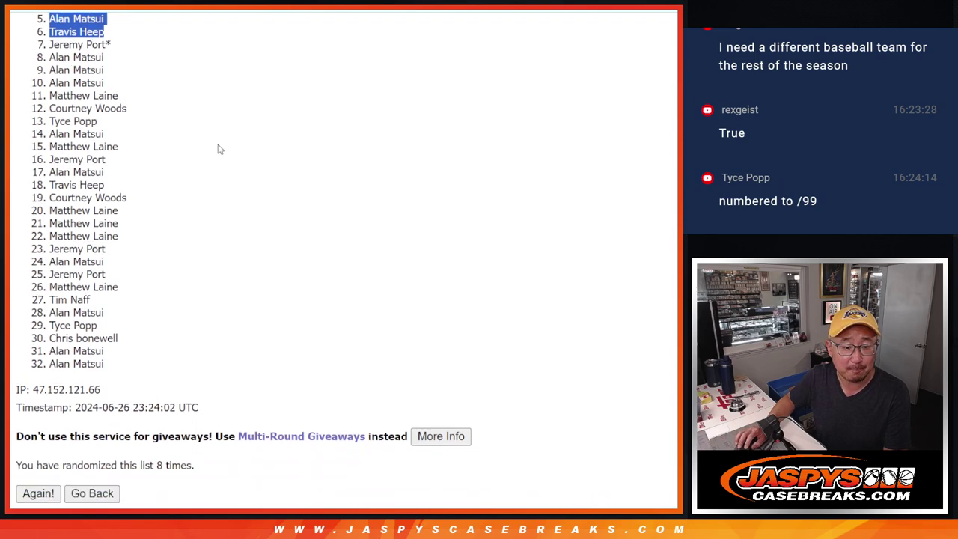
scroll(291, 158, up, 2)
scroll(292, 159, down, 2)
scroll(292, 159, up, 2)
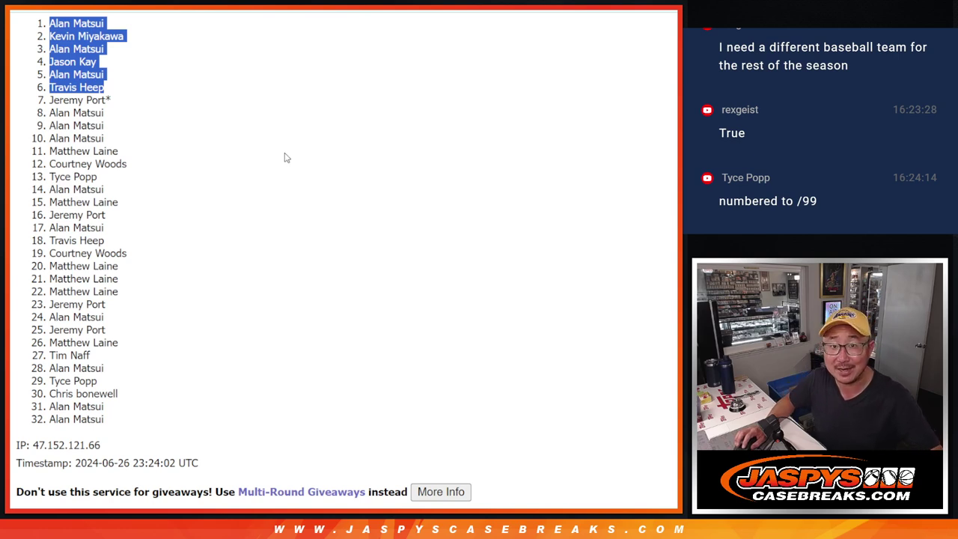